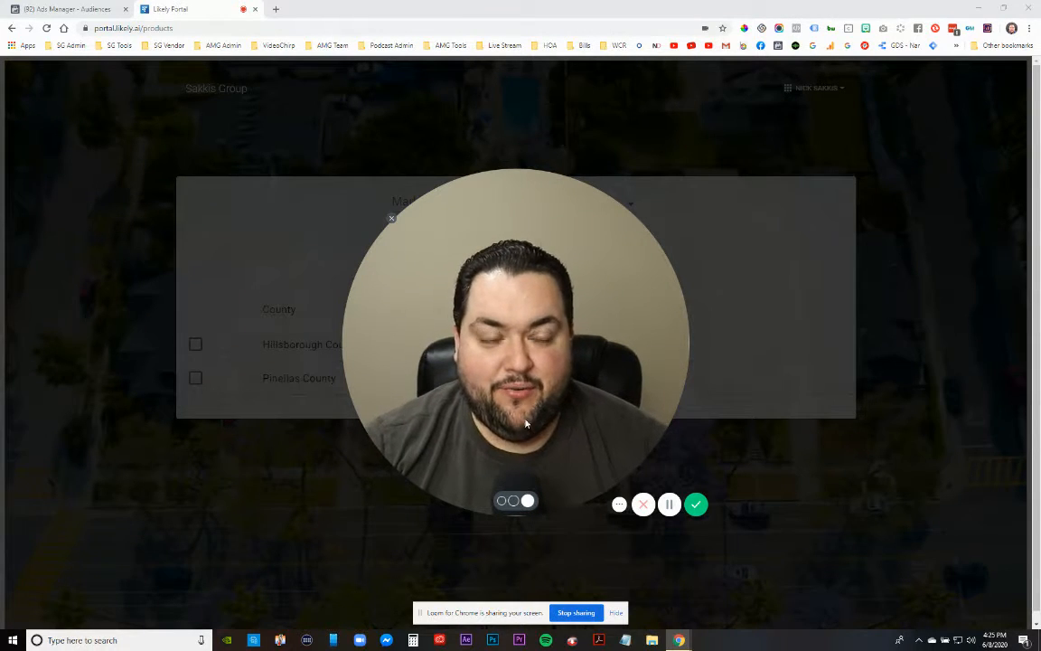
{"action": "left_click", "coordinate": [501, 501]}
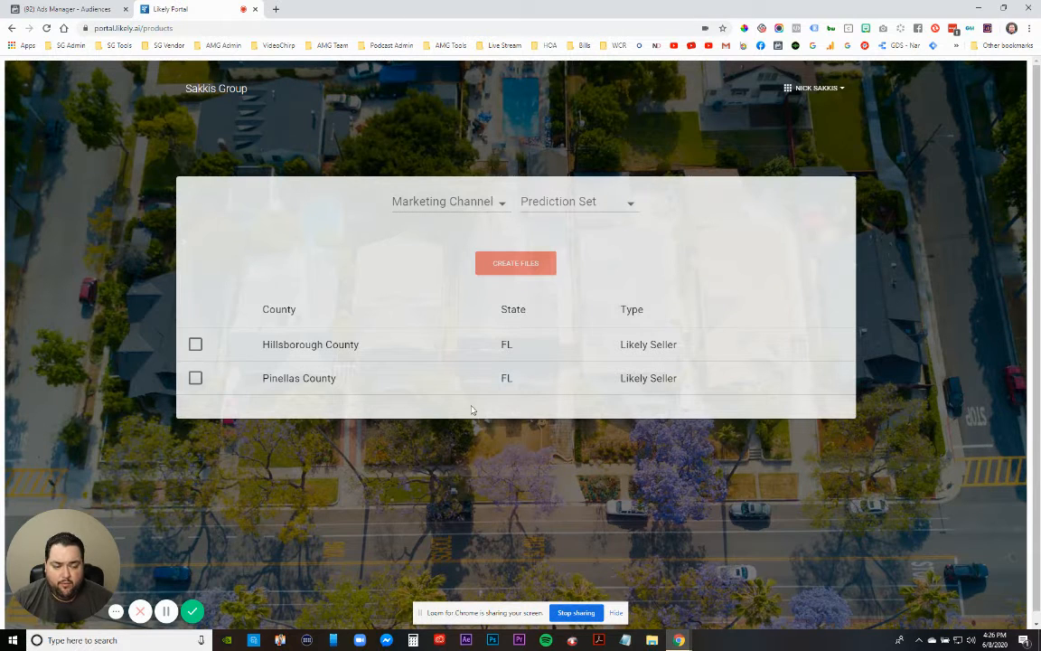
Select Hillsborough County and Pinellas County, with Facebook as the marketing channel and All This Month as the prediction set
{"action": "left_click", "coordinate": [195, 344]}
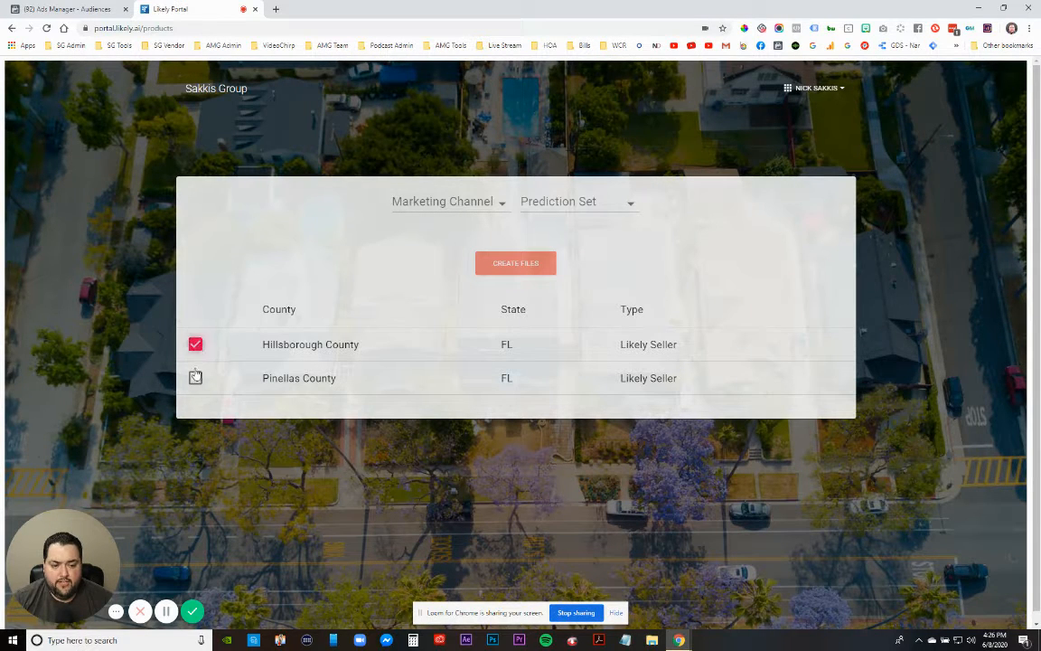
{"action": "left_click", "coordinate": [195, 377]}
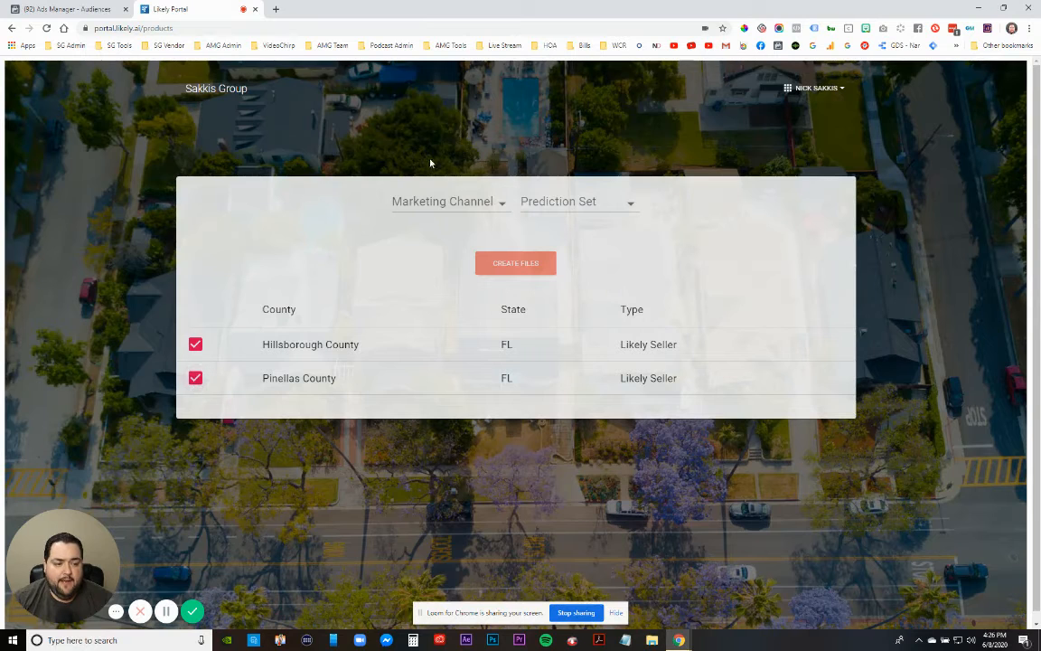
{"action": "left_click", "coordinate": [424, 207]}
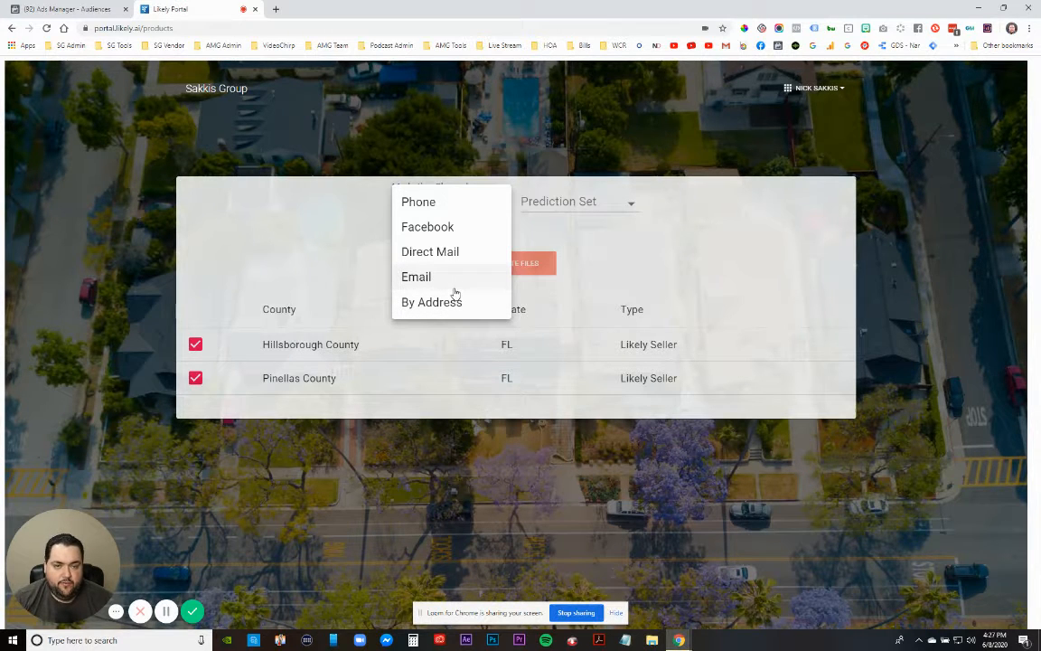
{"action": "left_click", "coordinate": [431, 229]}
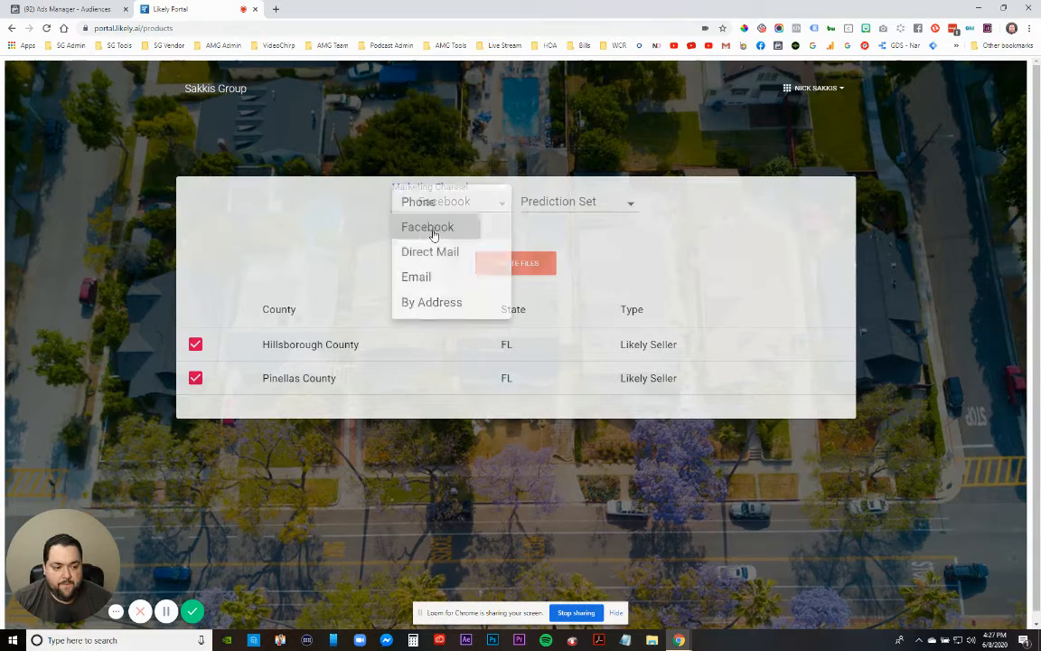
{"action": "left_click", "coordinate": [546, 203]}
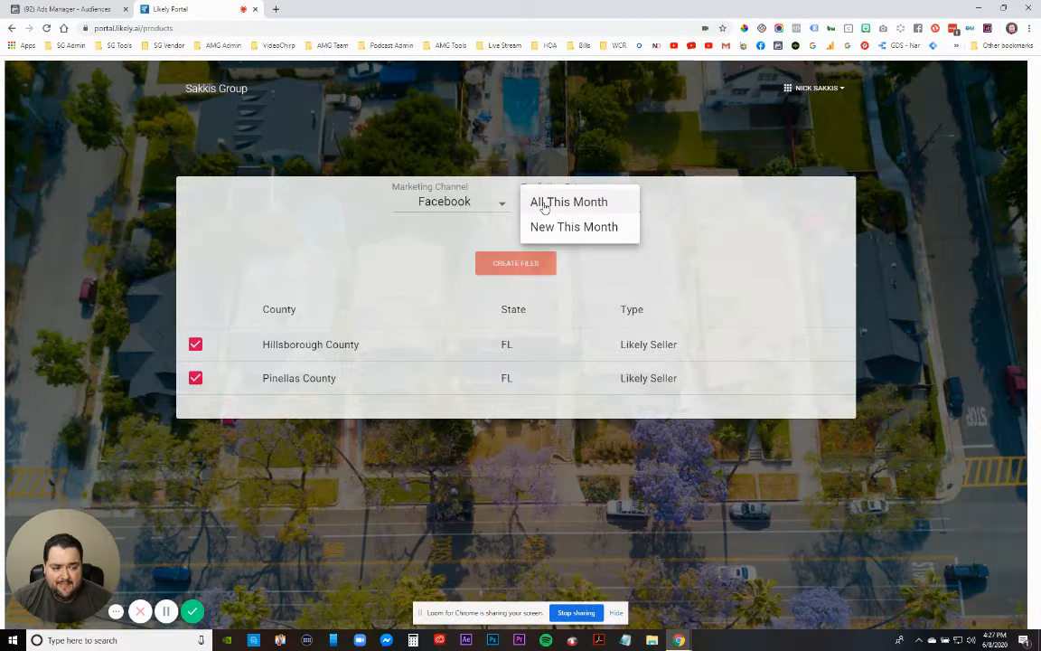
{"action": "left_click", "coordinate": [537, 203]}
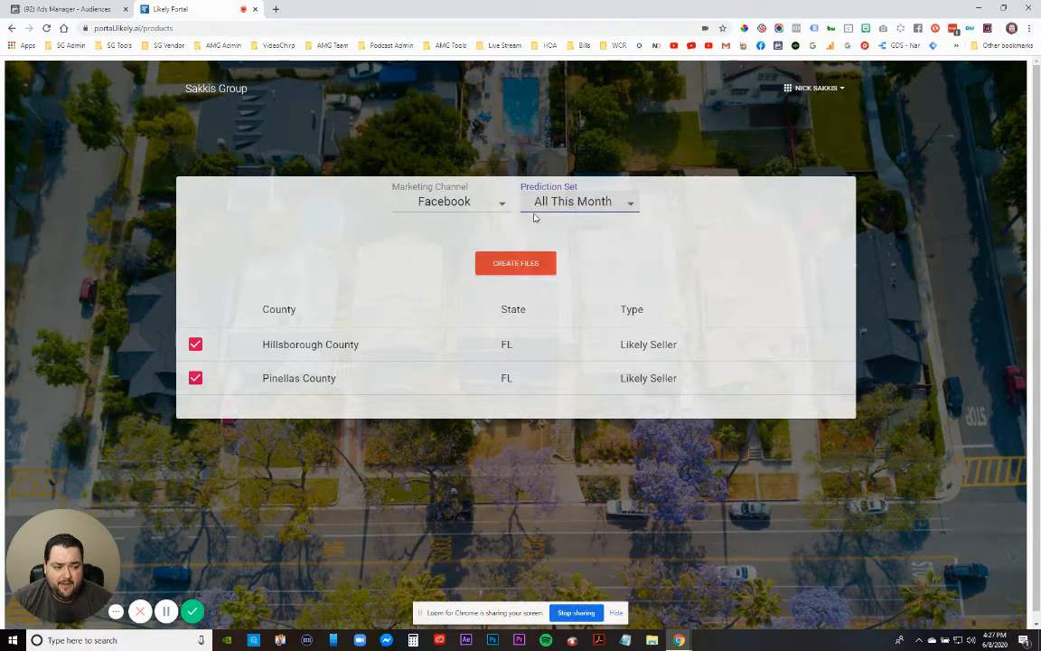
Create the county files and download both the Hillsborough and the Pinellas Facebook zip files
{"action": "left_click", "coordinate": [513, 269]}
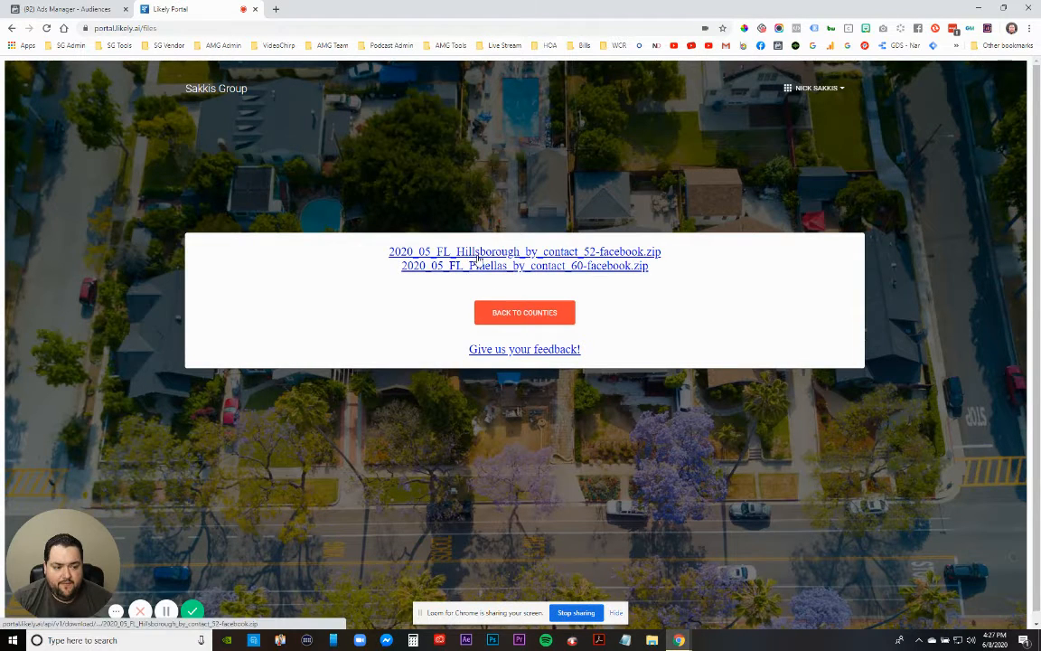
{"action": "left_click", "coordinate": [479, 257]}
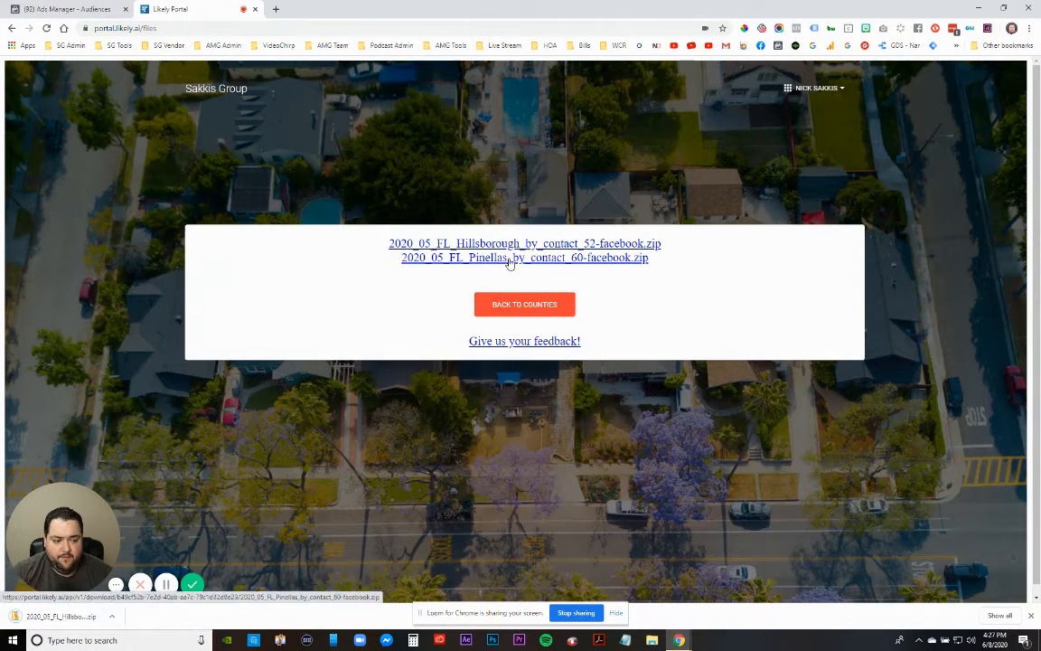
{"action": "left_click", "coordinate": [509, 258]}
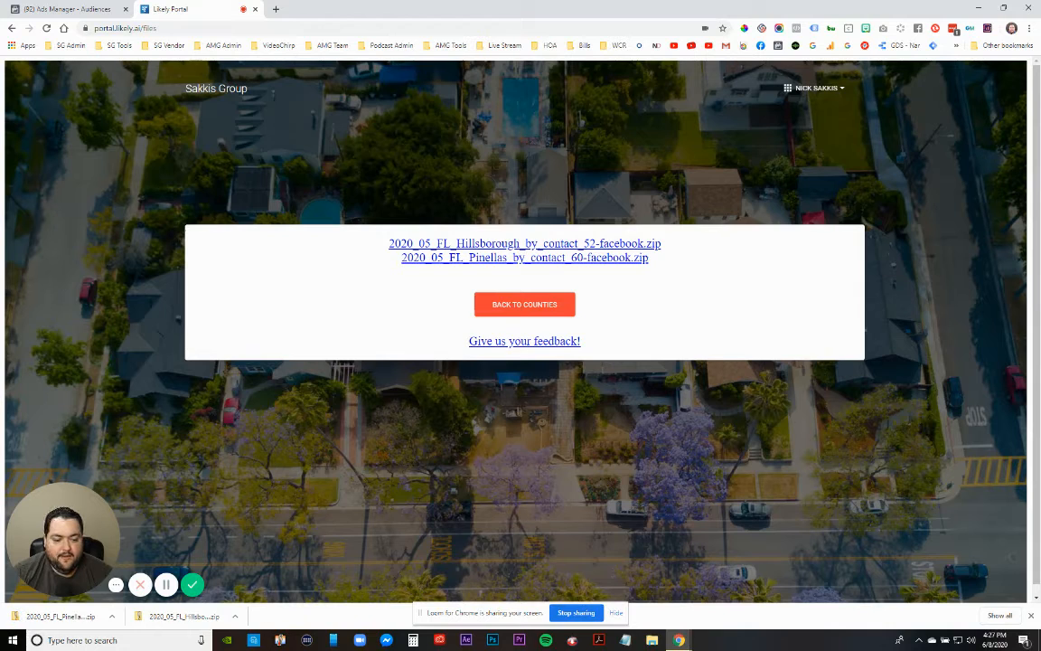
Switch to Facebook Business Manager and open its Audiences page from the business home
{"action": "left_click", "coordinate": [68, 9]}
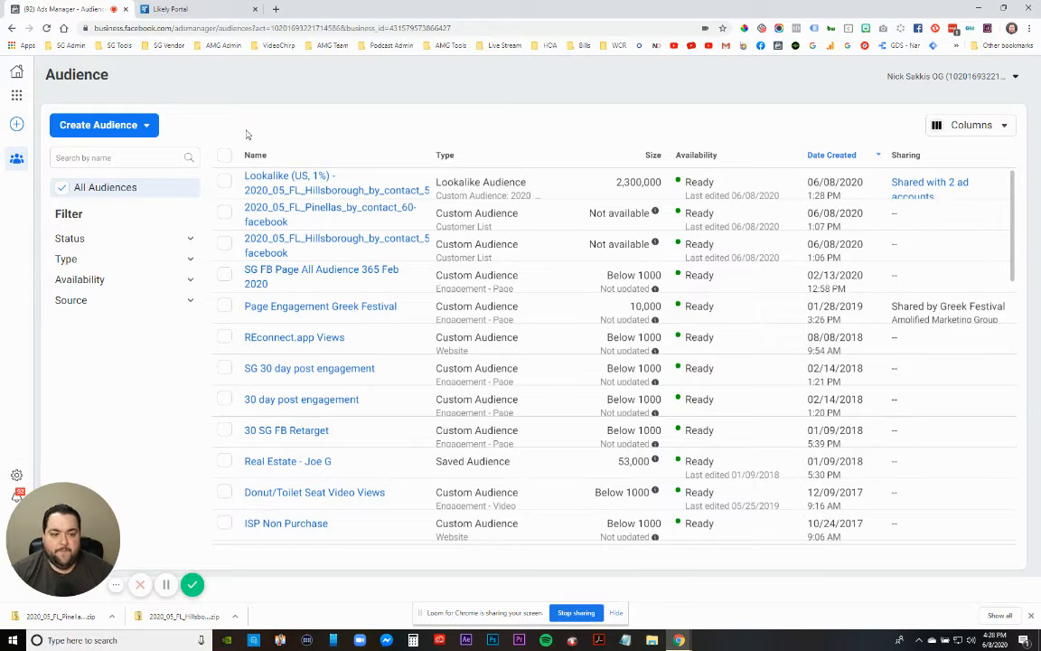
{"action": "left_click", "coordinate": [16, 71]}
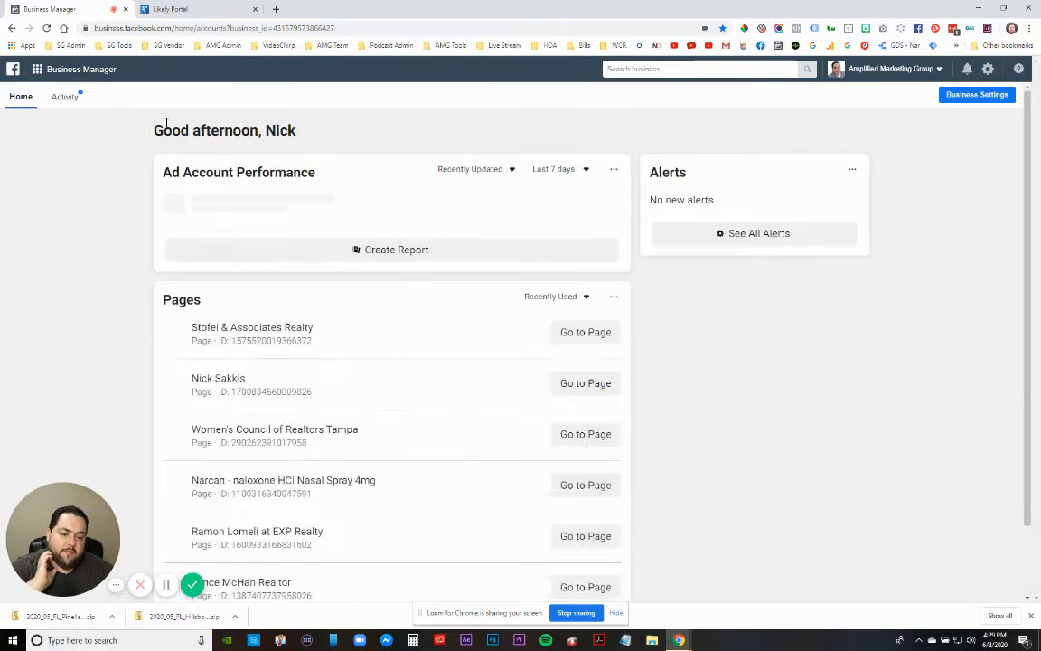
{"action": "left_click", "coordinate": [31, 65]}
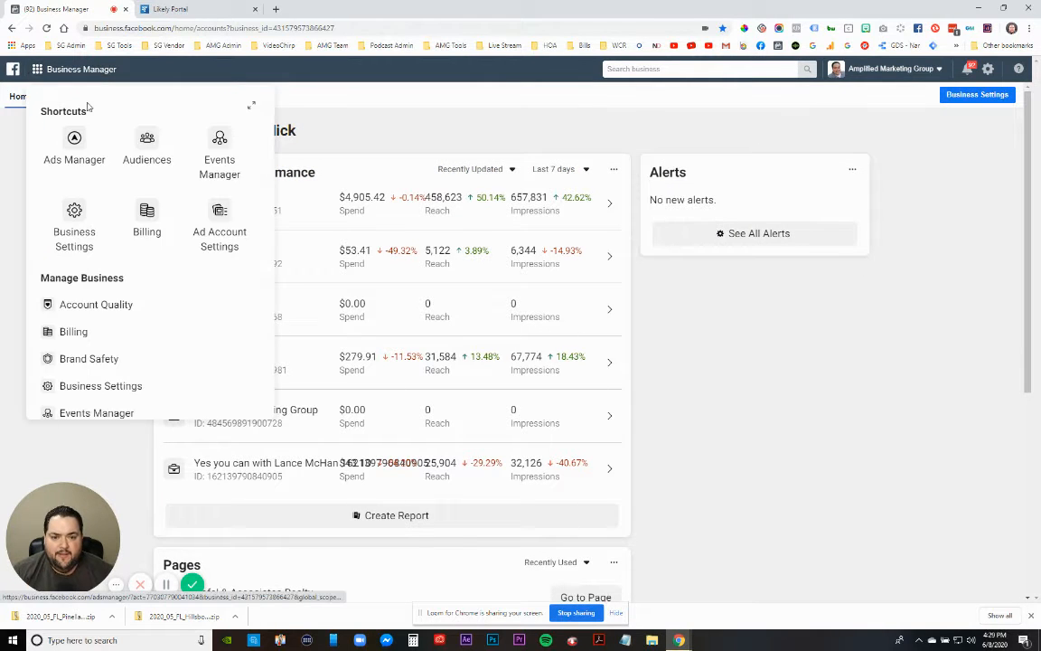
{"action": "left_click", "coordinate": [147, 137]}
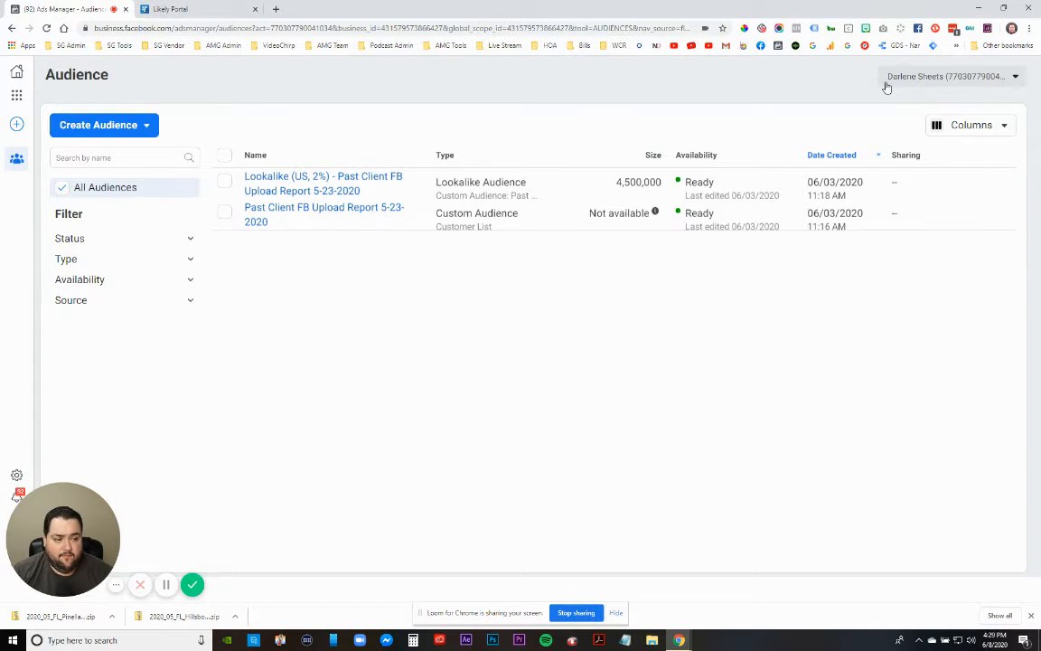
Try to create a custom audience from a customer list in the owner's personal ad account
{"action": "left_click", "coordinate": [887, 83]}
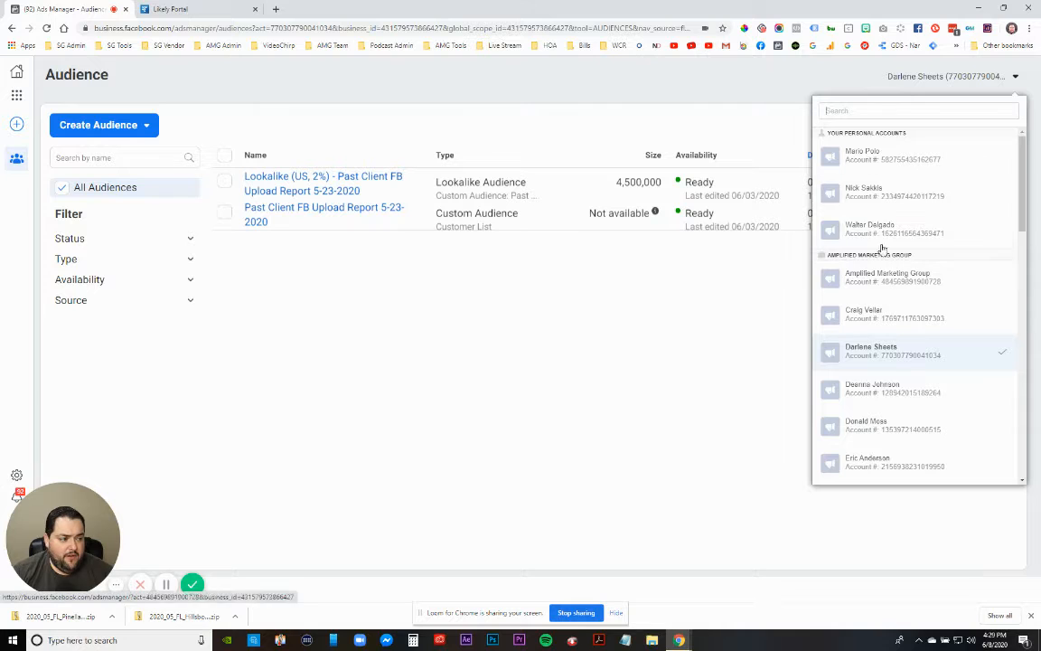
{"action": "left_click", "coordinate": [866, 192]}
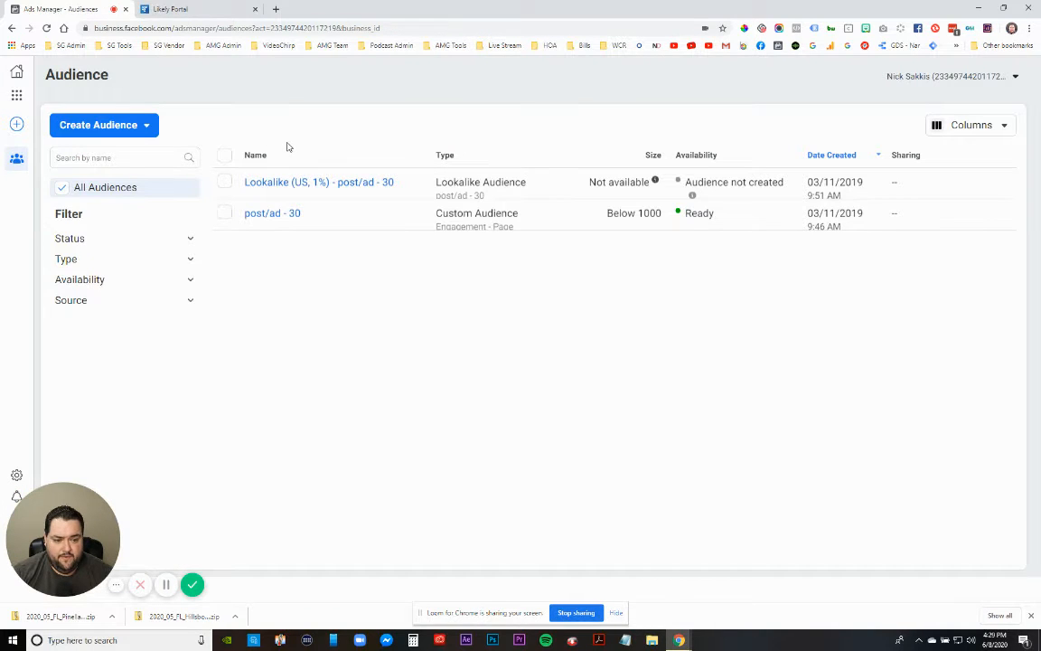
{"action": "left_click", "coordinate": [91, 128]}
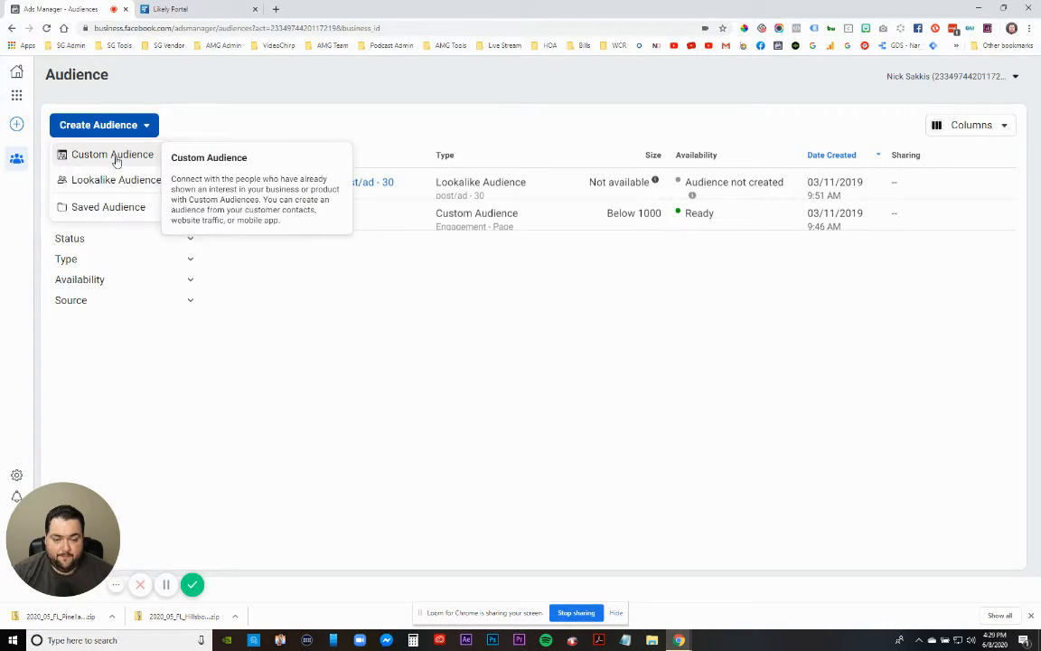
{"action": "left_click", "coordinate": [114, 156]}
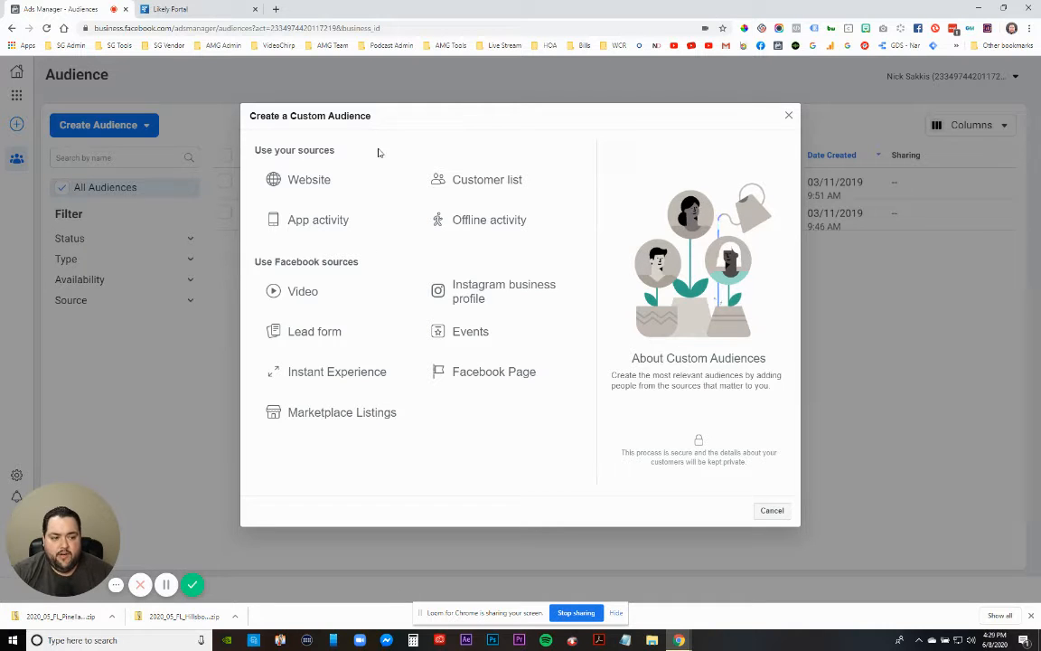
{"action": "left_click", "coordinate": [486, 188]}
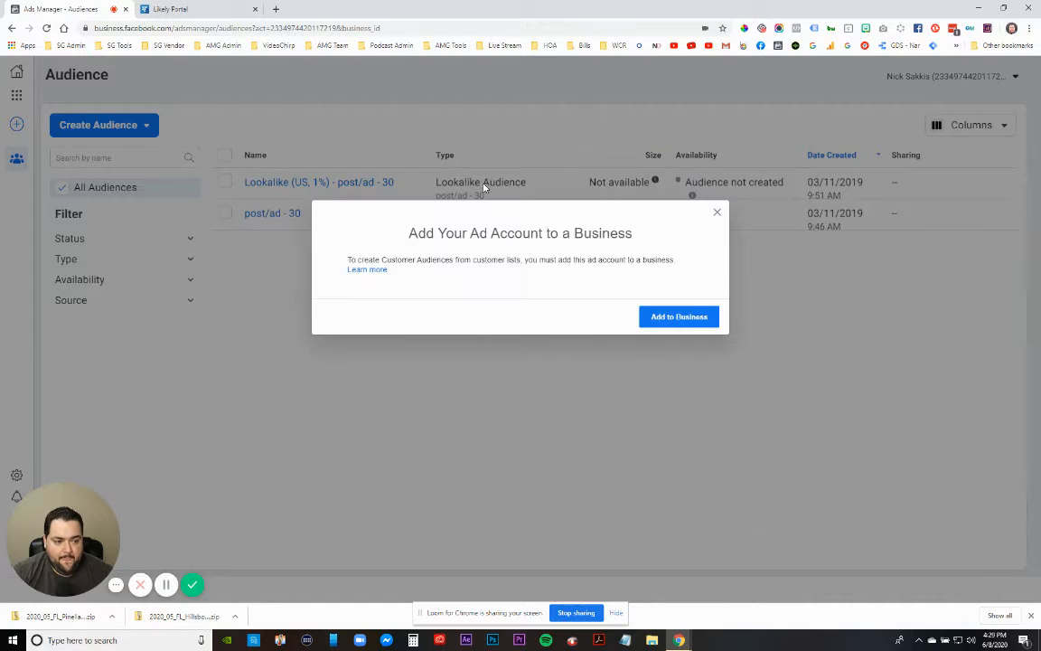
{"action": "left_click", "coordinate": [675, 320]}
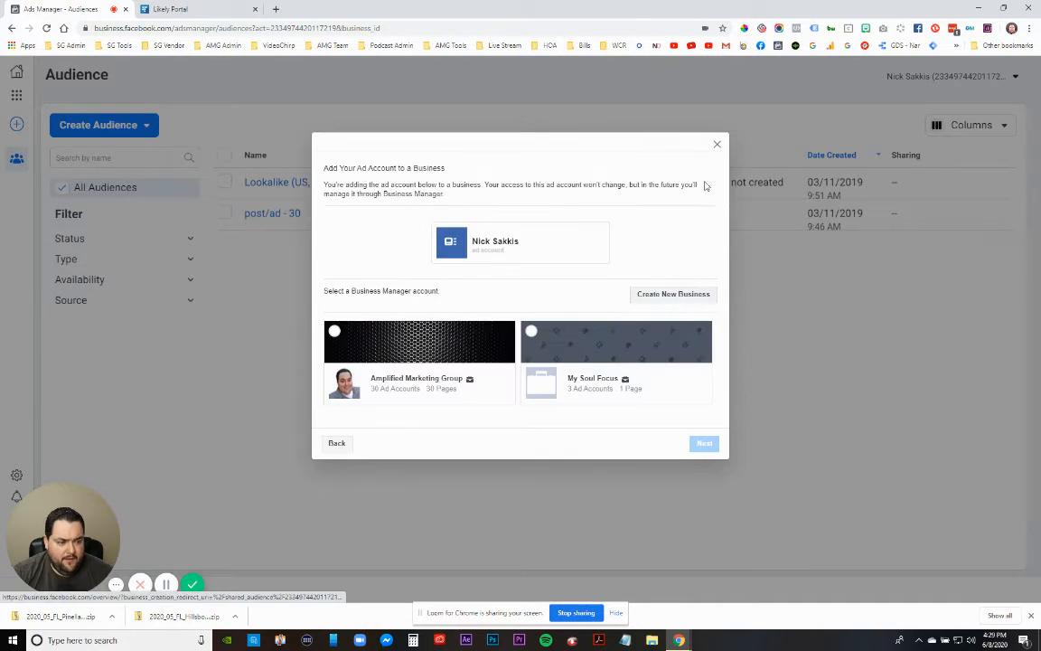
{"action": "left_click", "coordinate": [906, 92]}
Switch the Audiences page to the owner's "OG" ad account under Amplified Marketing Group
{"action": "left_click", "coordinate": [931, 79]}
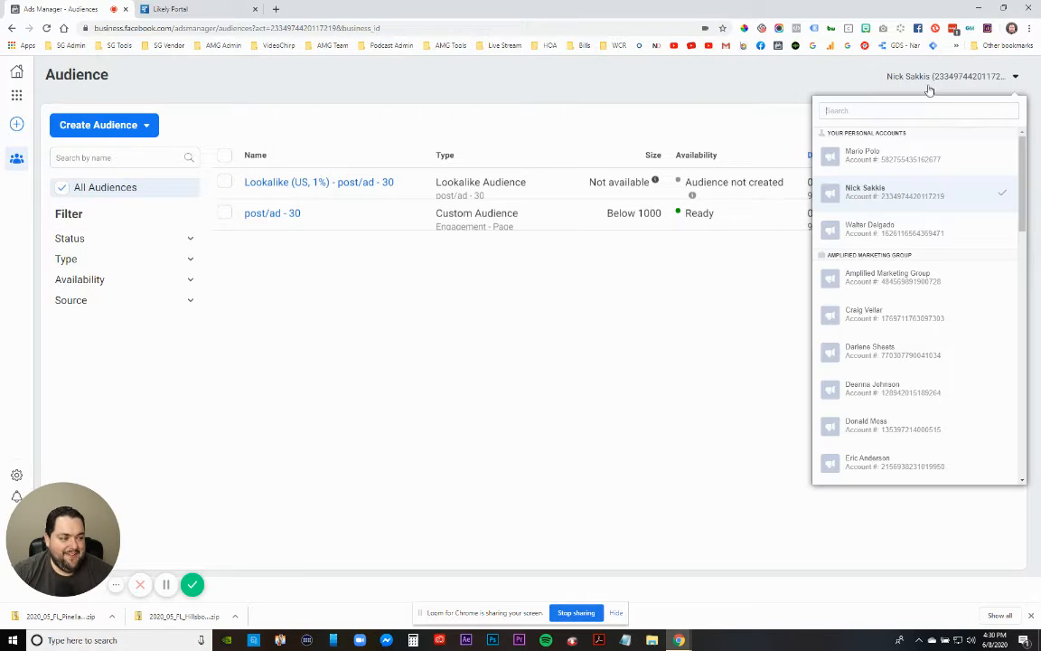
{"action": "scroll", "coordinate": [885, 335], "scroll_direction": "down", "scroll_amount": 10}
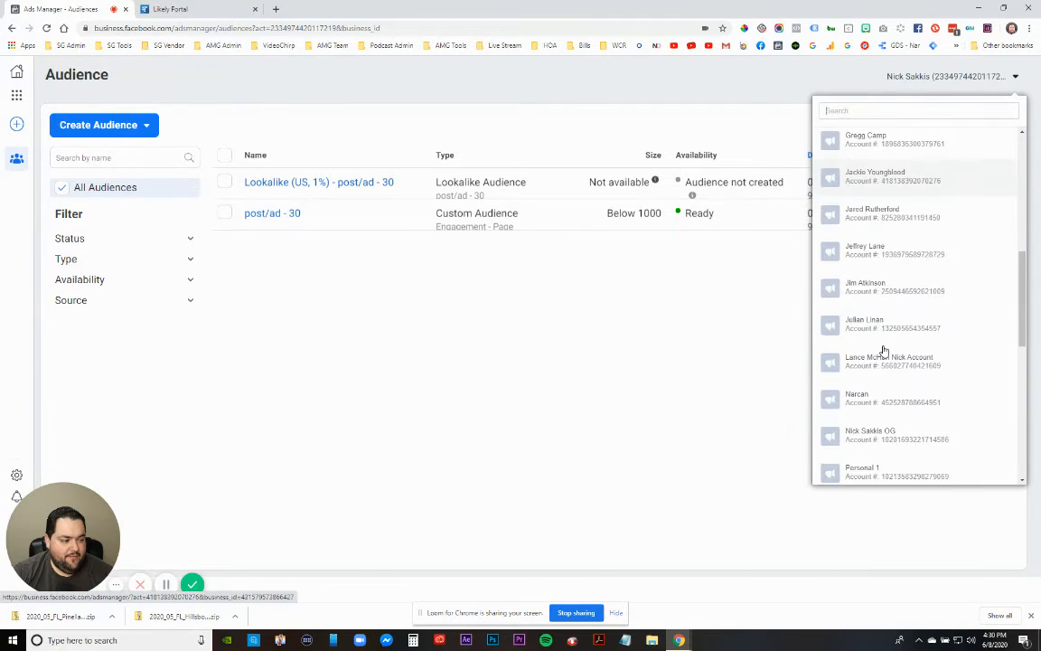
{"action": "left_click", "coordinate": [887, 218]}
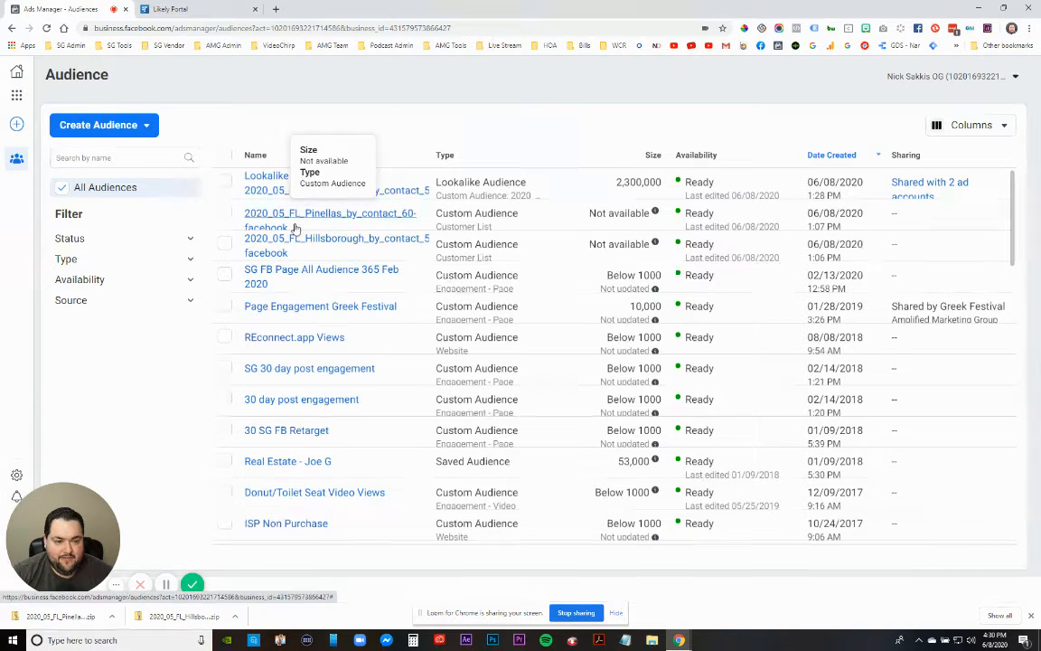
Start a custom audience from a customer list that does not include a customer value column
{"action": "left_click", "coordinate": [97, 125]}
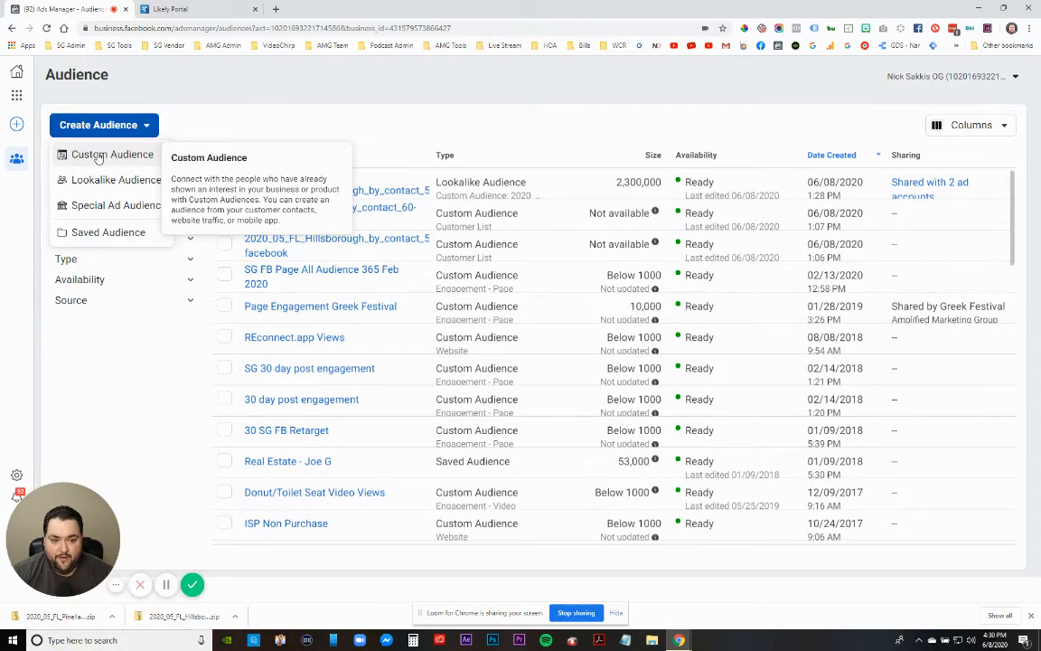
{"action": "left_click", "coordinate": [98, 156]}
{"action": "left_click", "coordinate": [463, 193]}
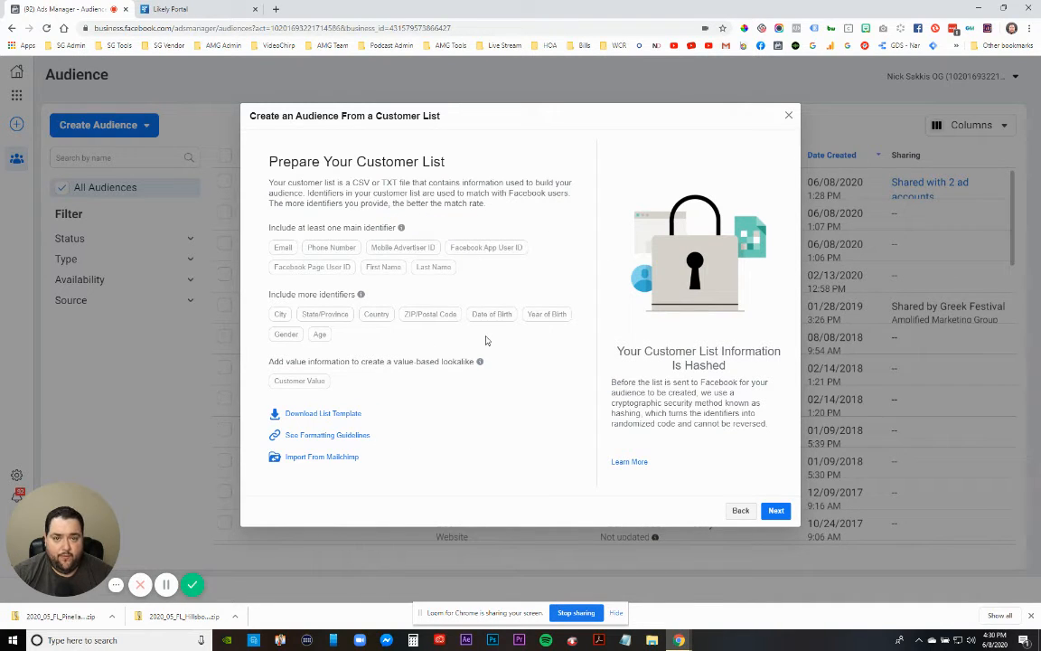
{"action": "left_click", "coordinate": [776, 510]}
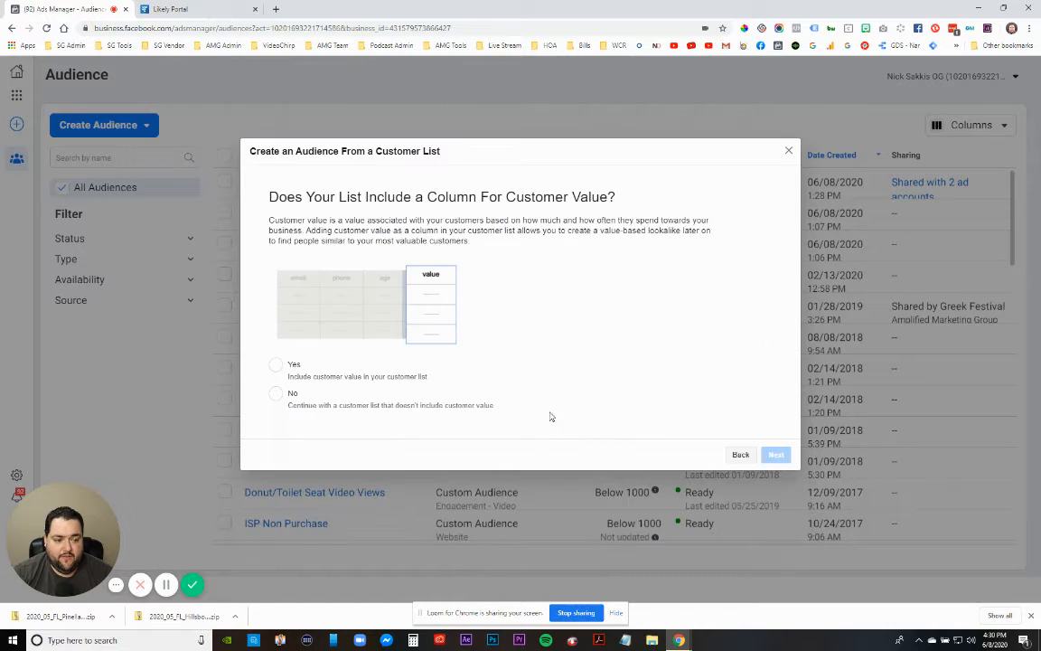
{"action": "left_click", "coordinate": [282, 401]}
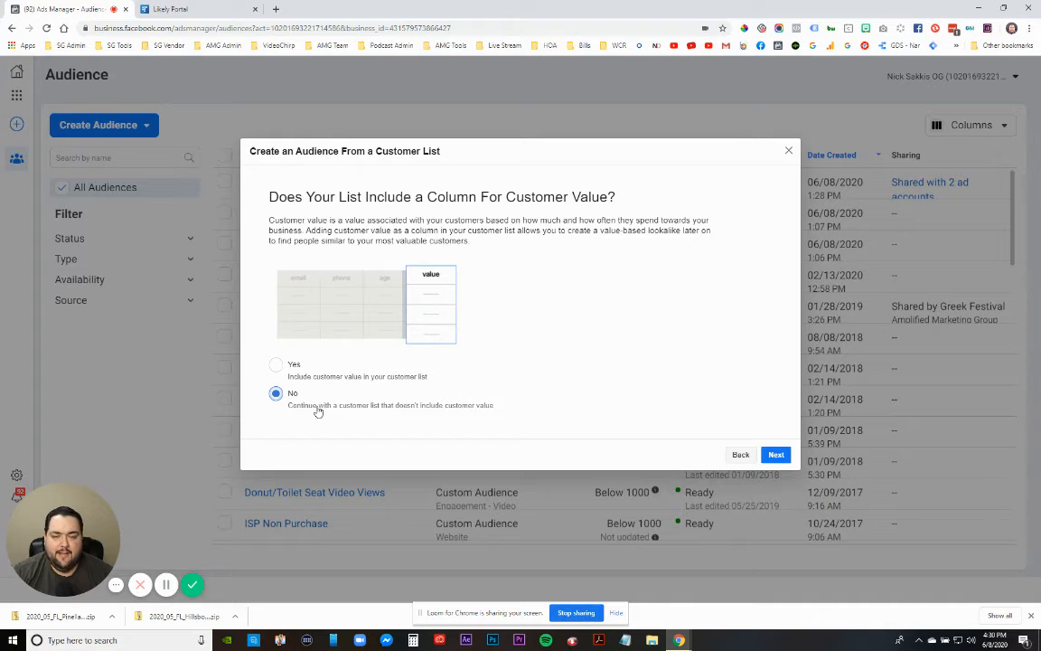
{"action": "left_click", "coordinate": [776, 457]}
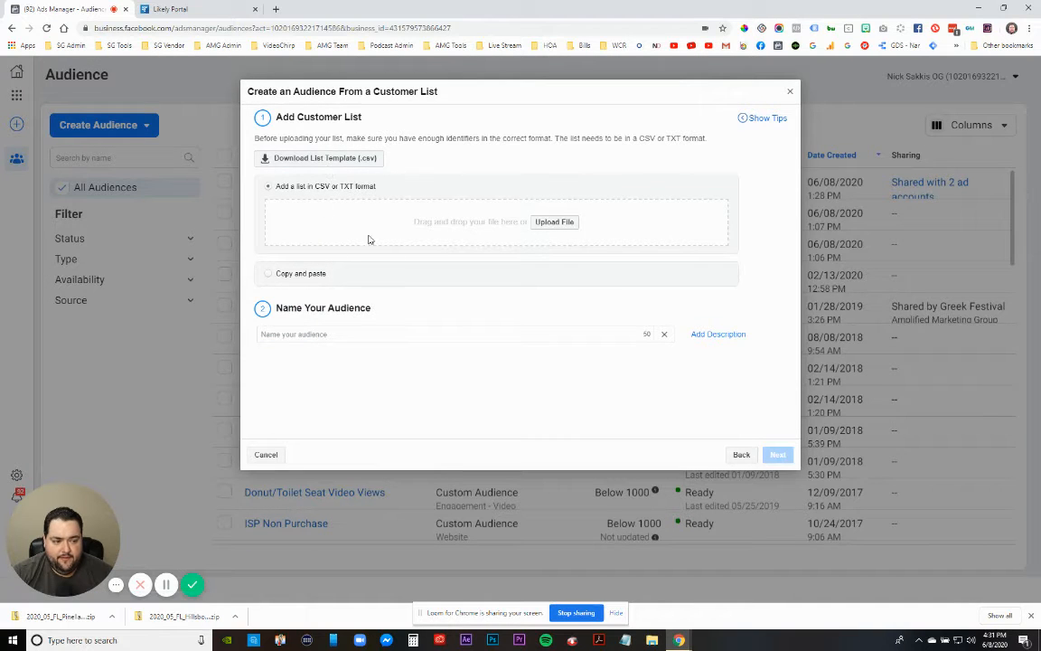
For the customer list upload, browse to the Google Drive File Stream folder My Drive > AmplifiedMarketing > AD Clients > Sakkis Group > Likely.ai
{"action": "left_click", "coordinate": [554, 222]}
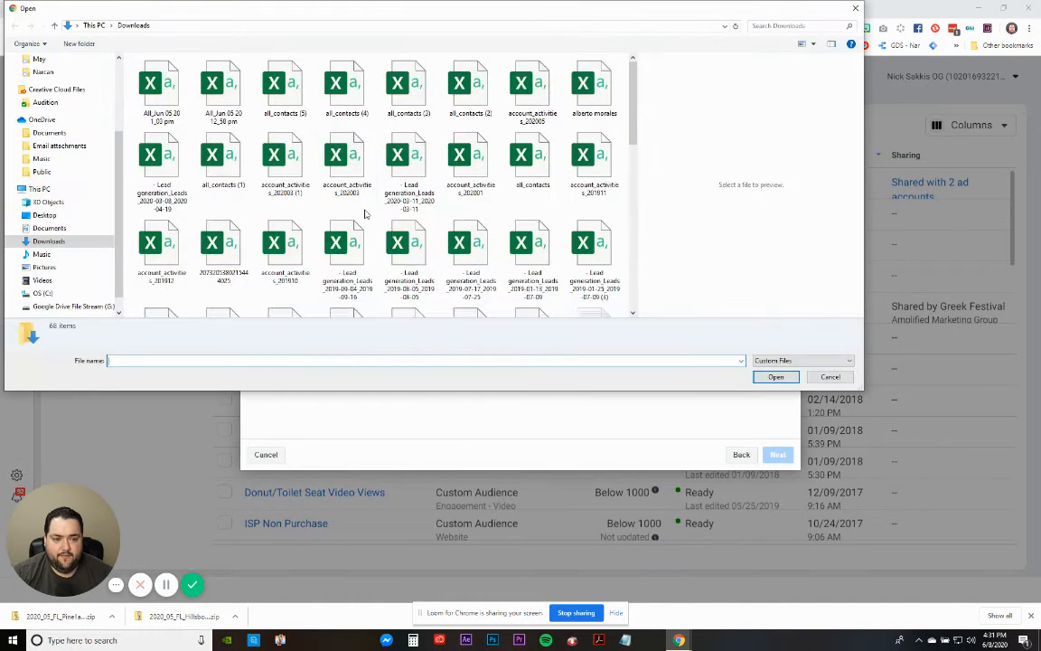
{"action": "scroll", "coordinate": [99, 122], "scroll_direction": "up", "scroll_amount": 3}
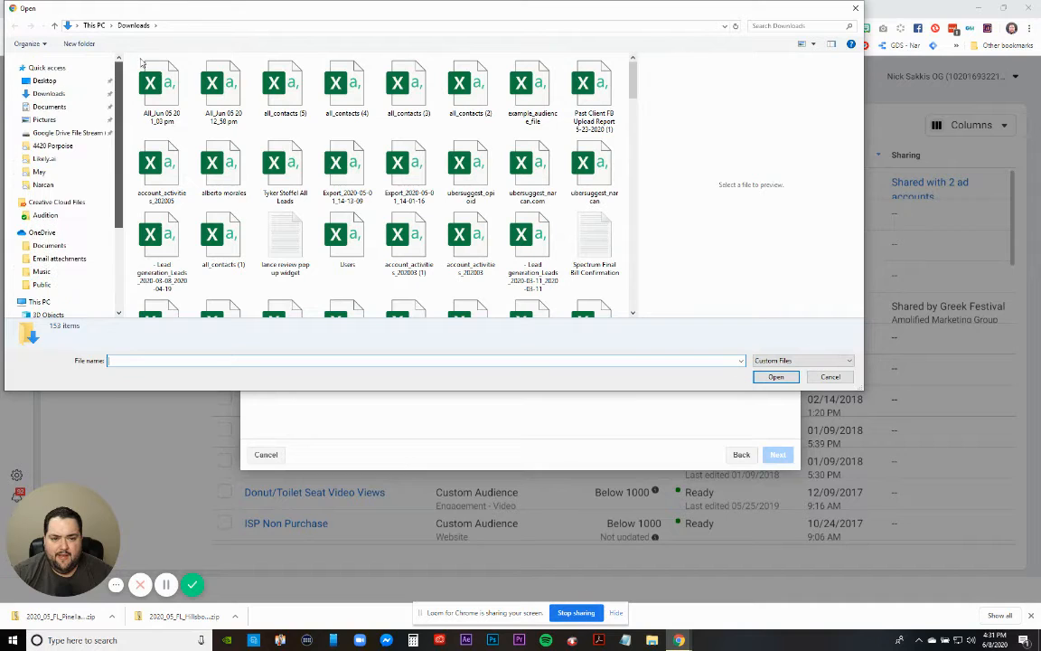
{"action": "left_click", "coordinate": [60, 106]}
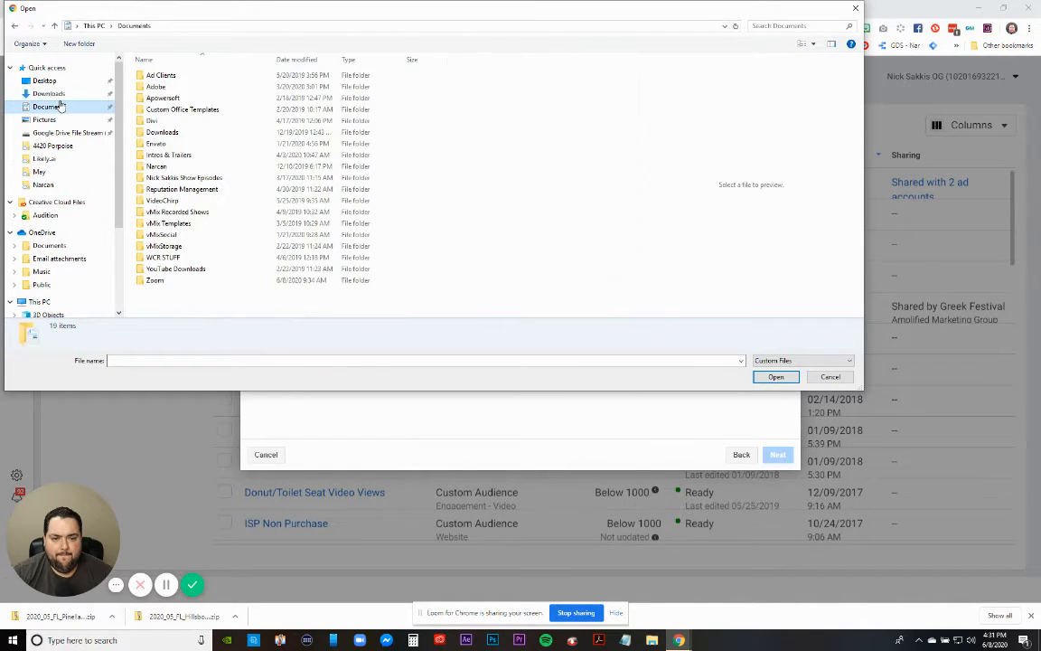
{"action": "left_click", "coordinate": [52, 94]}
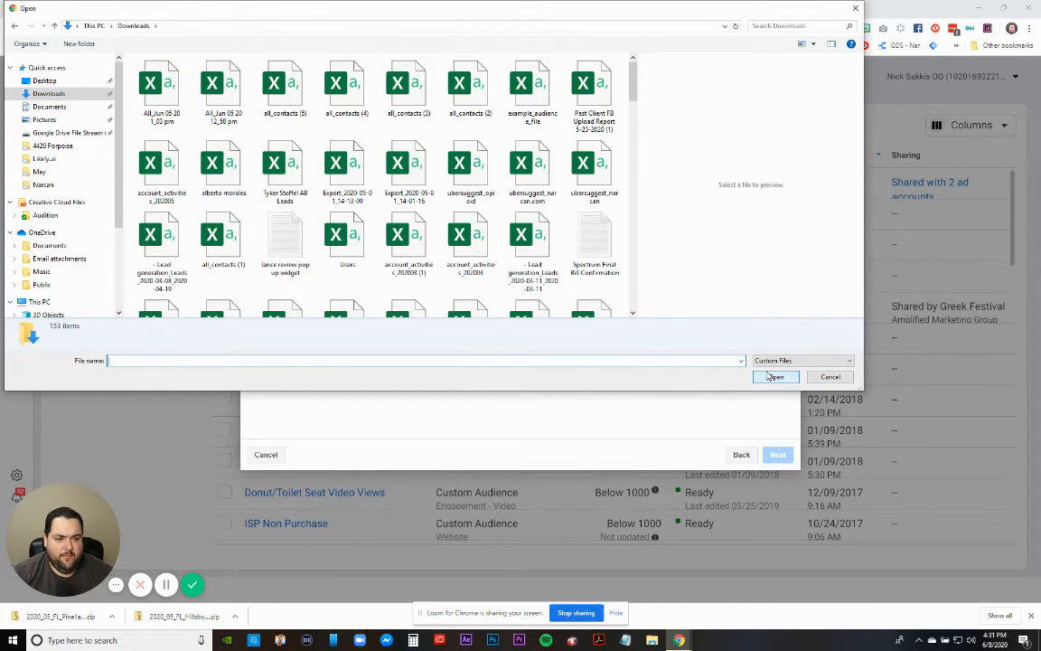
{"action": "left_click", "coordinate": [68, 133]}
{"action": "double_click", "coordinate": [184, 74]}
{"action": "double_click", "coordinate": [172, 109]}
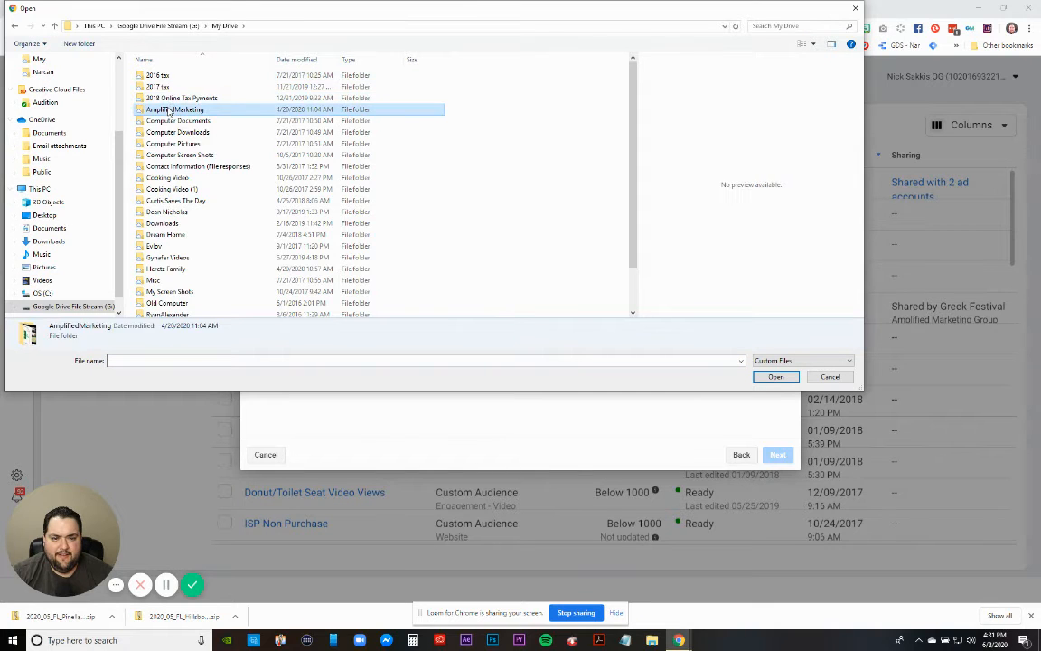
{"action": "double_click", "coordinate": [167, 98]}
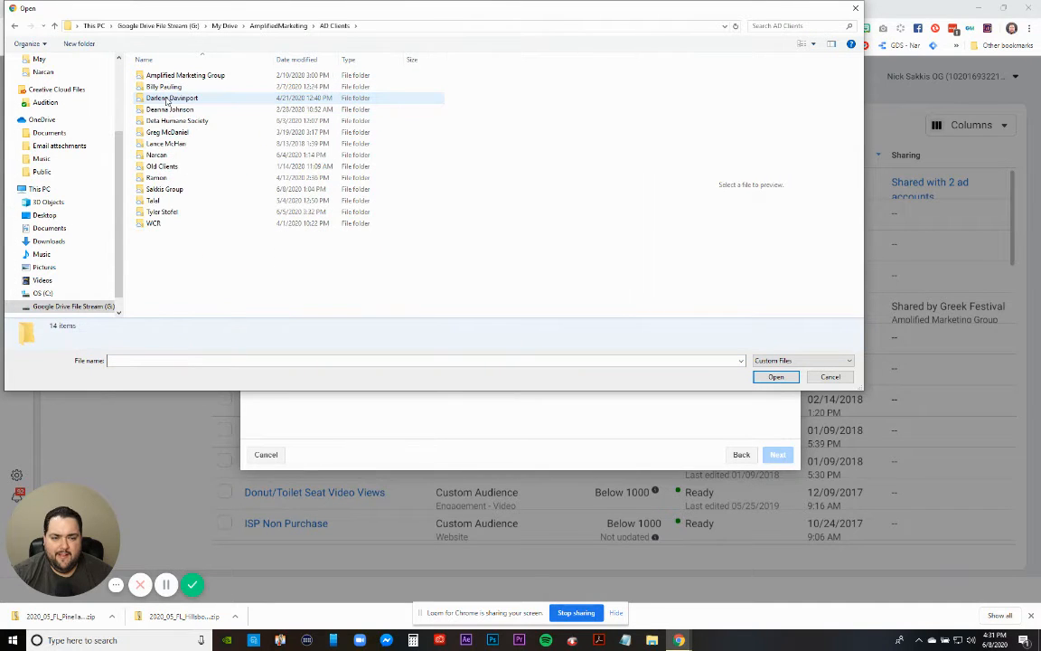
{"action": "double_click", "coordinate": [166, 189]}
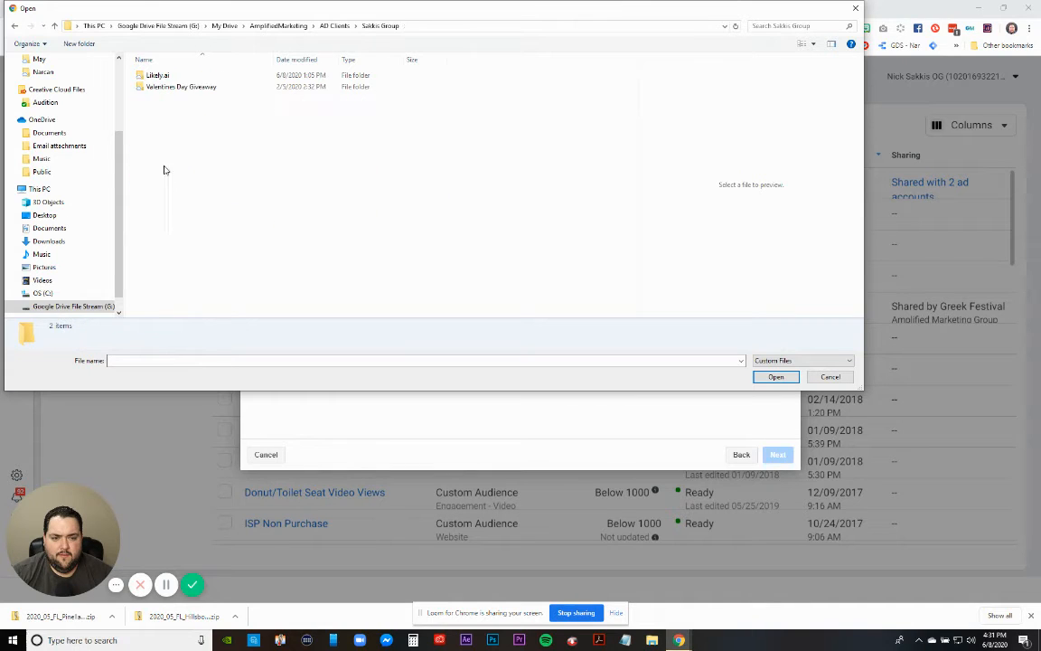
{"action": "double_click", "coordinate": [156, 77]}
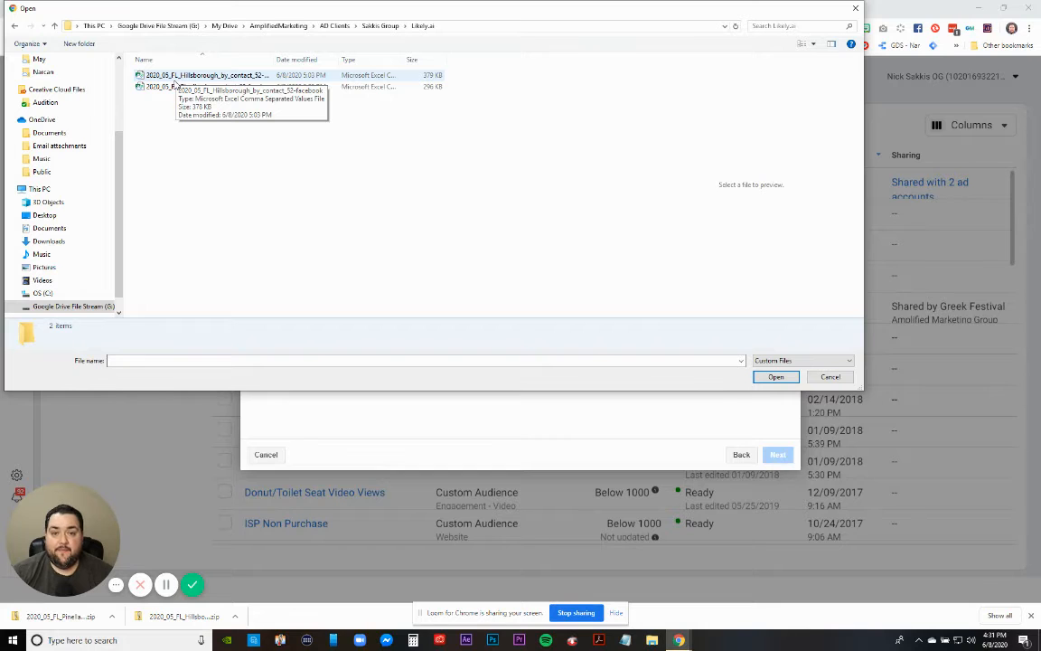
Add 2020_05_FL_Hillsborough_by_contact_52-facebook.csv as the customer list, keep its file name as the audience name, and proceed to identifier mapping
{"action": "left_click", "coordinate": [165, 78]}
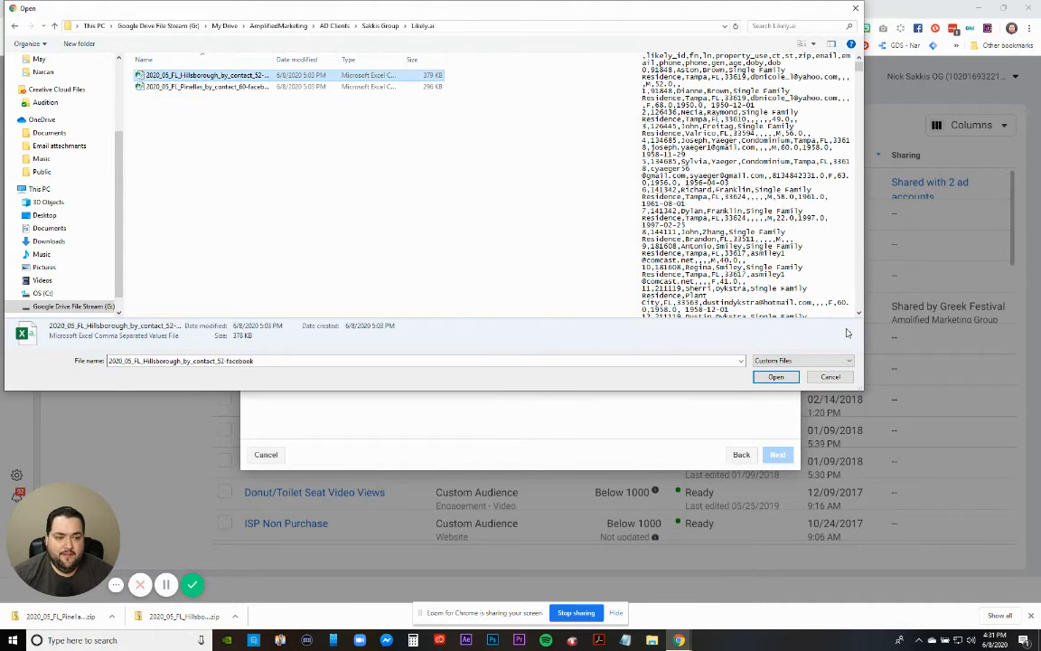
{"action": "left_click", "coordinate": [775, 376]}
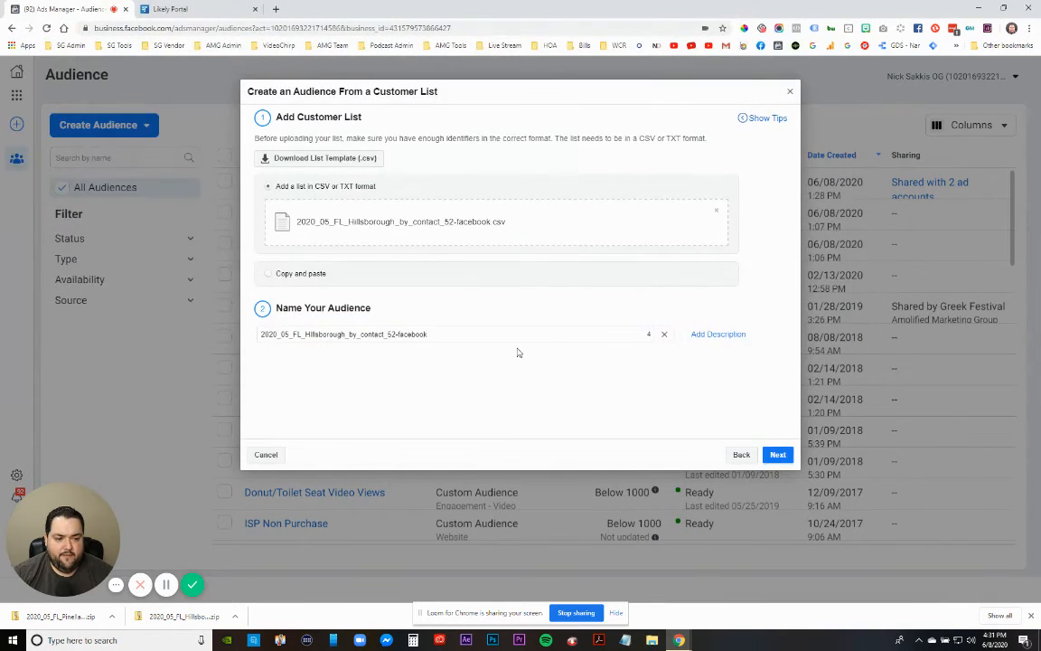
{"action": "left_click", "coordinate": [778, 454]}
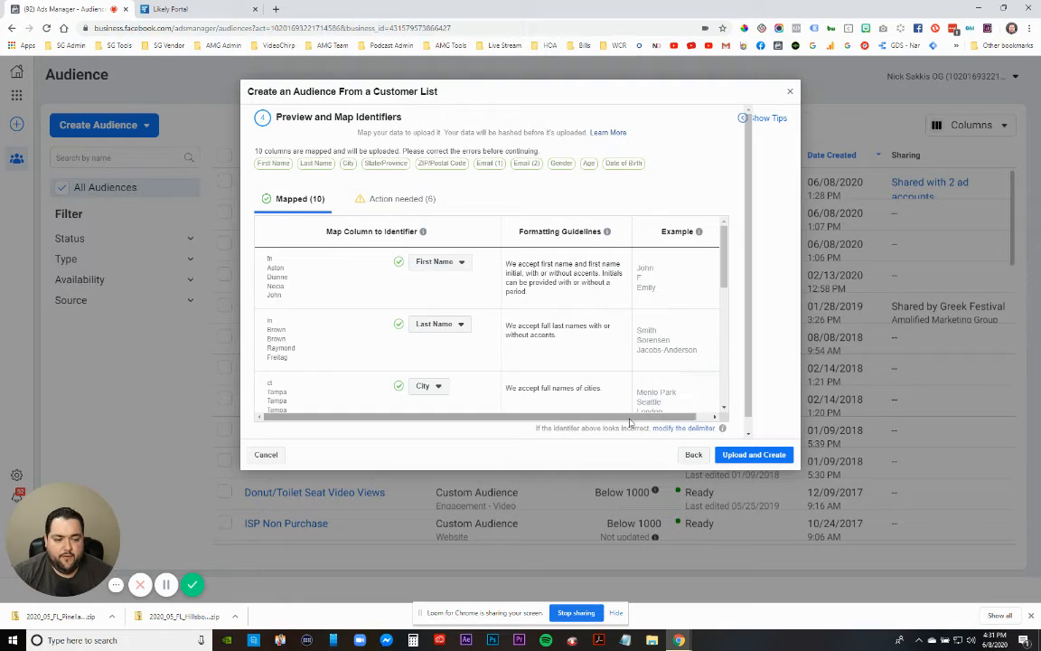
Review the mapped identifiers, upload the Hillsborough list to create the audience, and finish without creating a lookalike or an ad
{"action": "scroll", "coordinate": [378, 290], "scroll_direction": "down", "scroll_amount": 5}
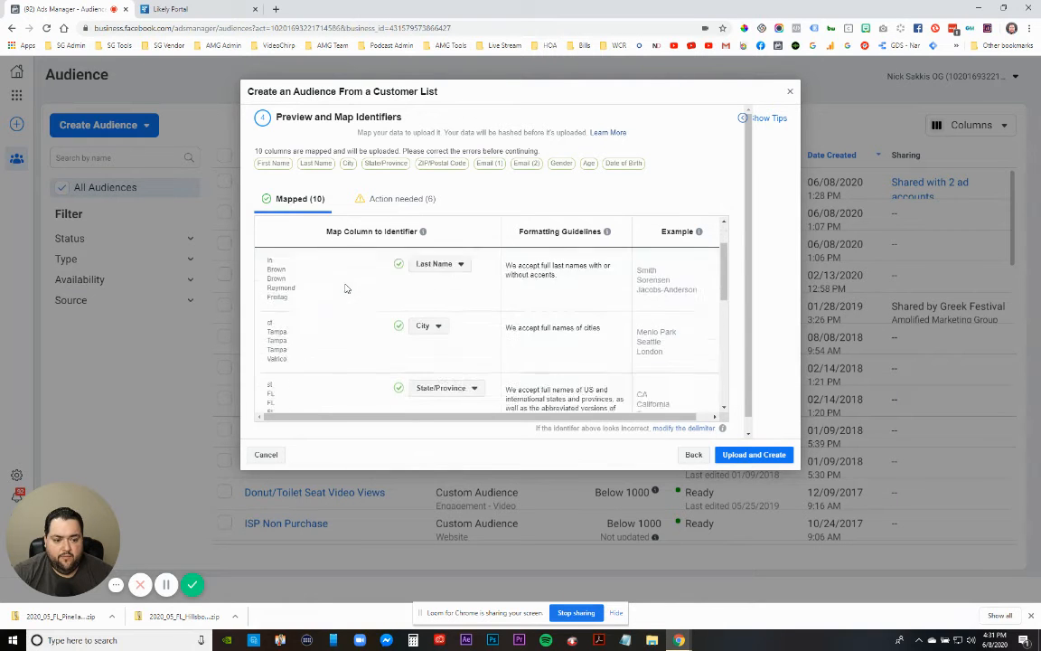
{"action": "scroll", "coordinate": [357, 290], "scroll_direction": "down", "scroll_amount": 5}
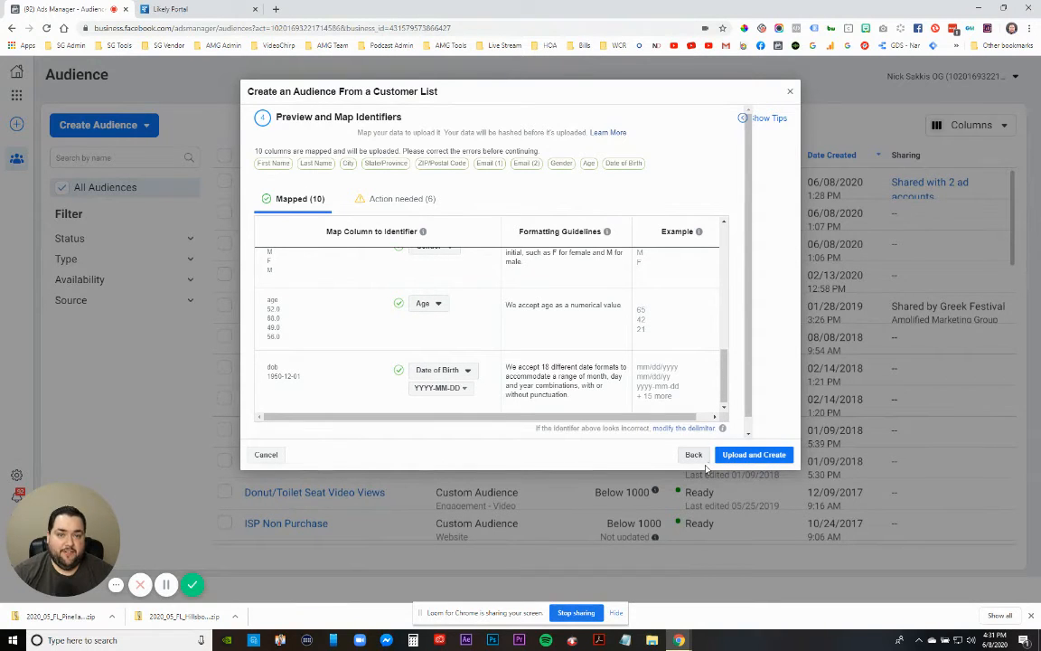
{"action": "left_click", "coordinate": [740, 455]}
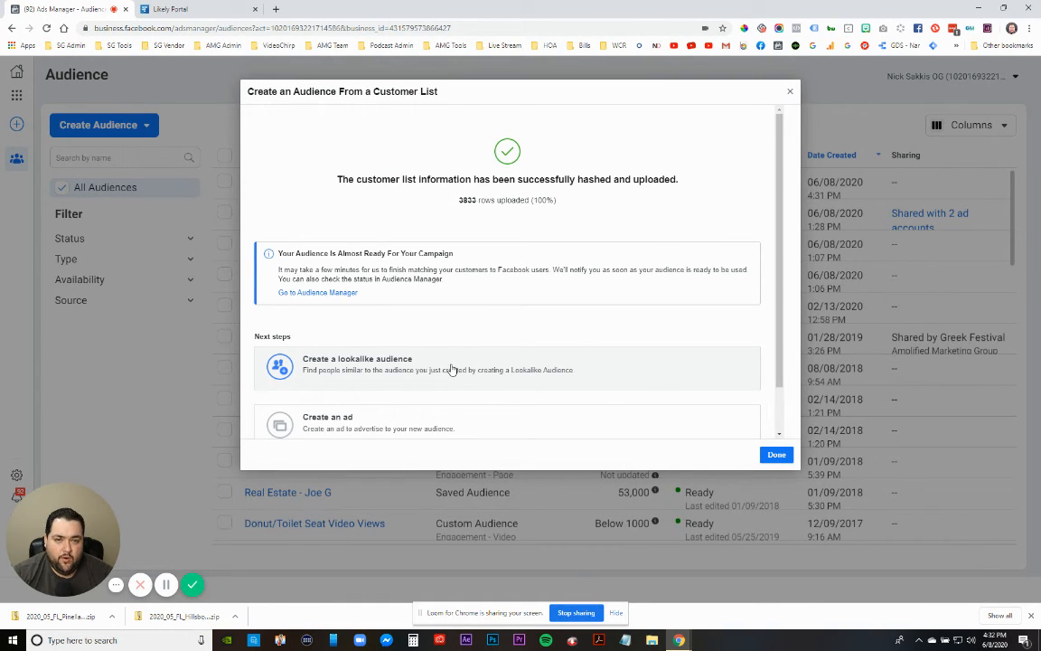
{"action": "left_click", "coordinate": [777, 454]}
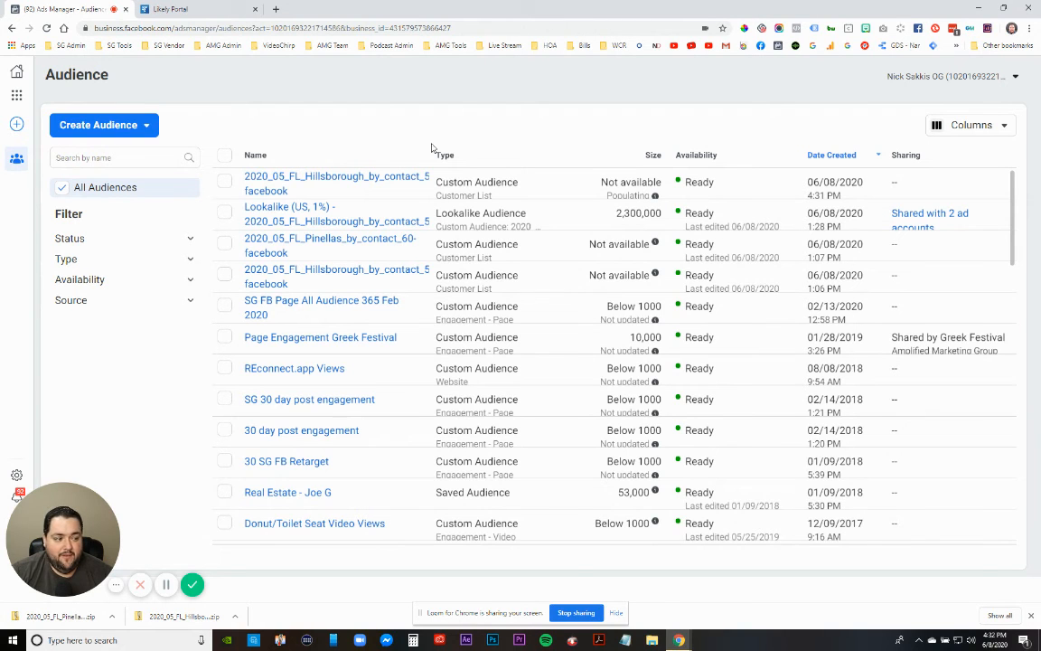
{"action": "scroll", "coordinate": [359, 341], "scroll_direction": "down", "scroll_amount": 2}
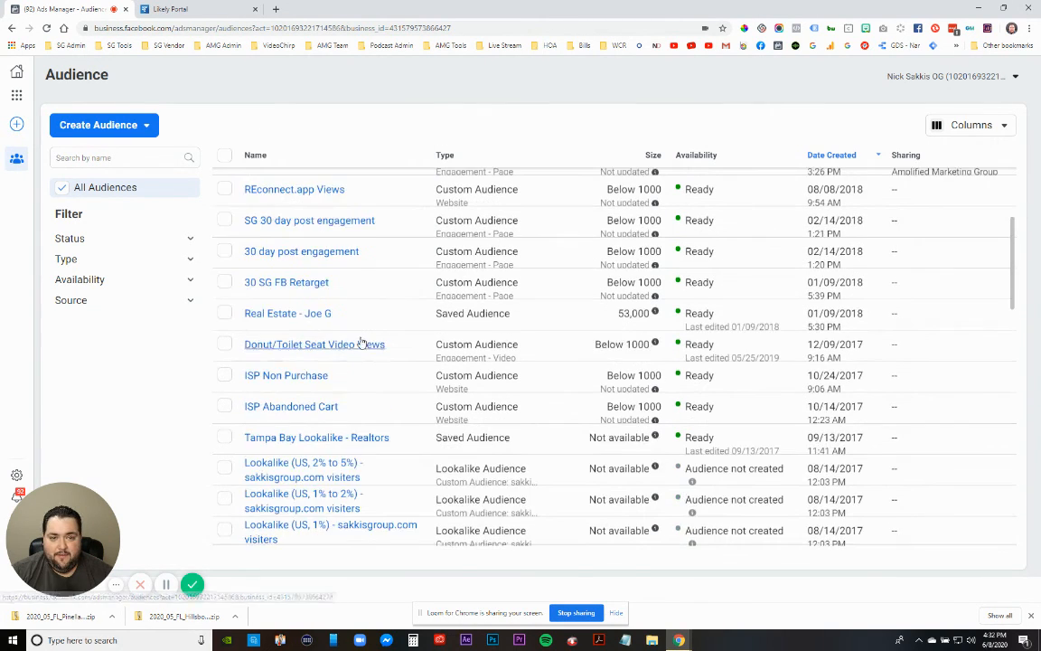
{"action": "scroll", "coordinate": [360, 342], "scroll_direction": "up", "scroll_amount": 2}
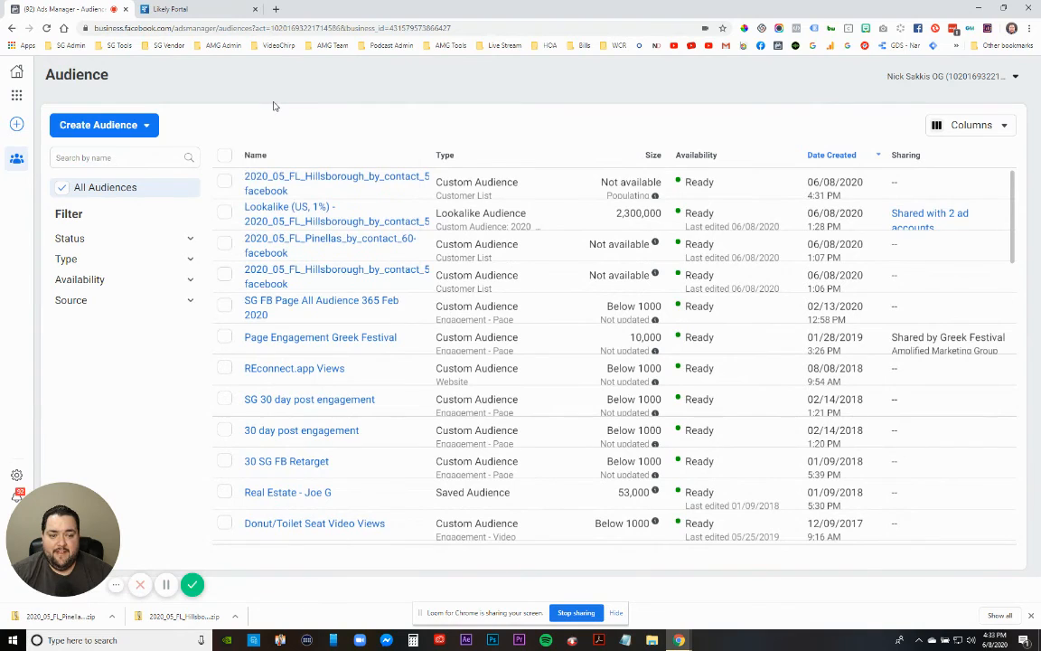
{"action": "left_click", "coordinate": [96, 530]}
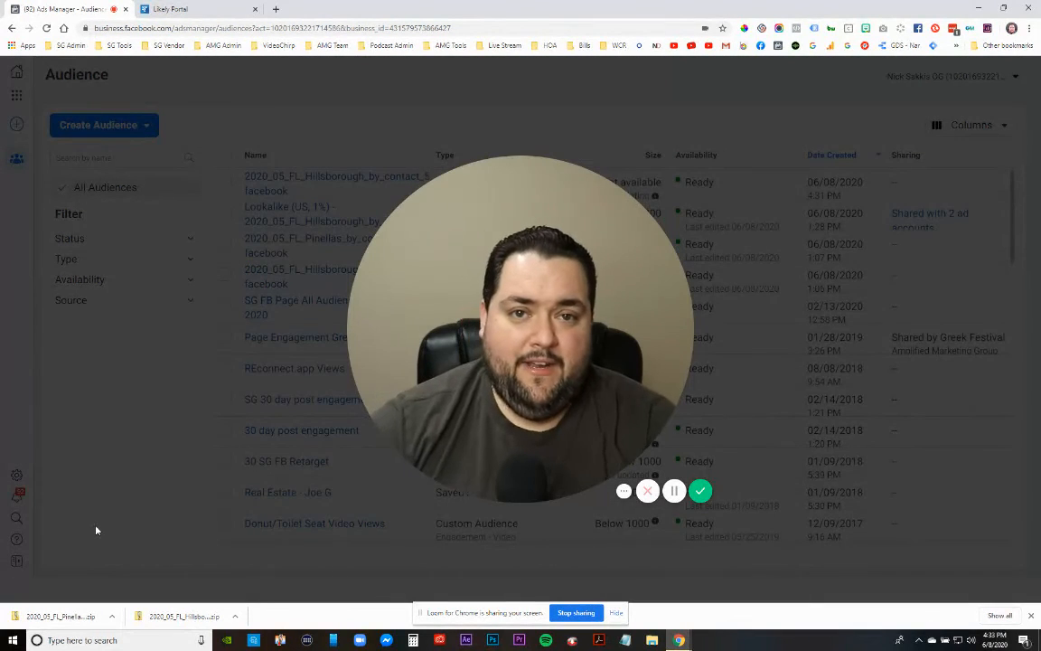